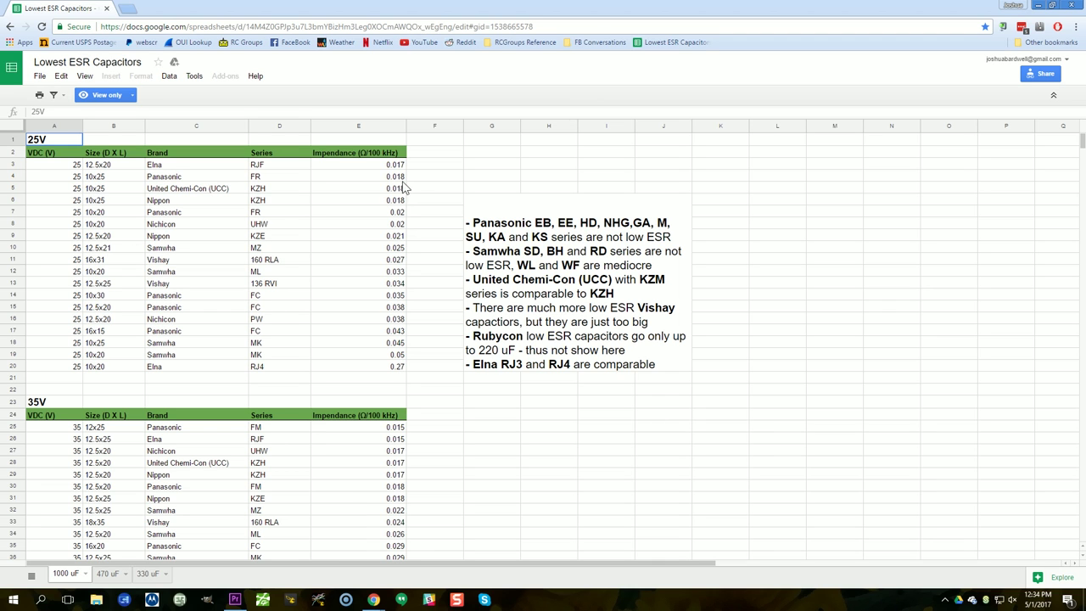
scroll(642, 430, down, 3)
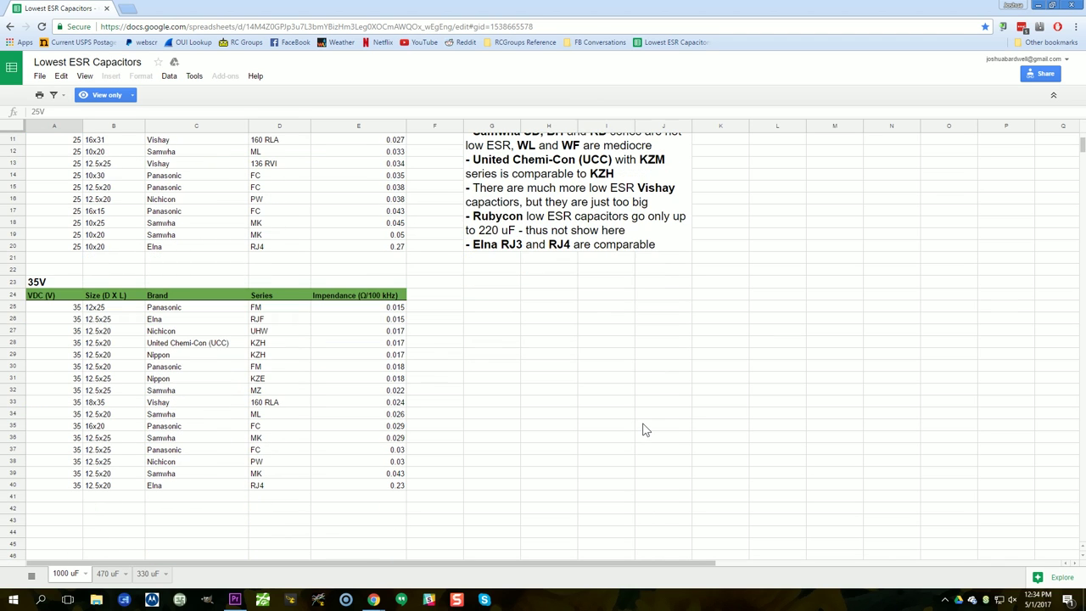
scroll(175, 435, up, 3)
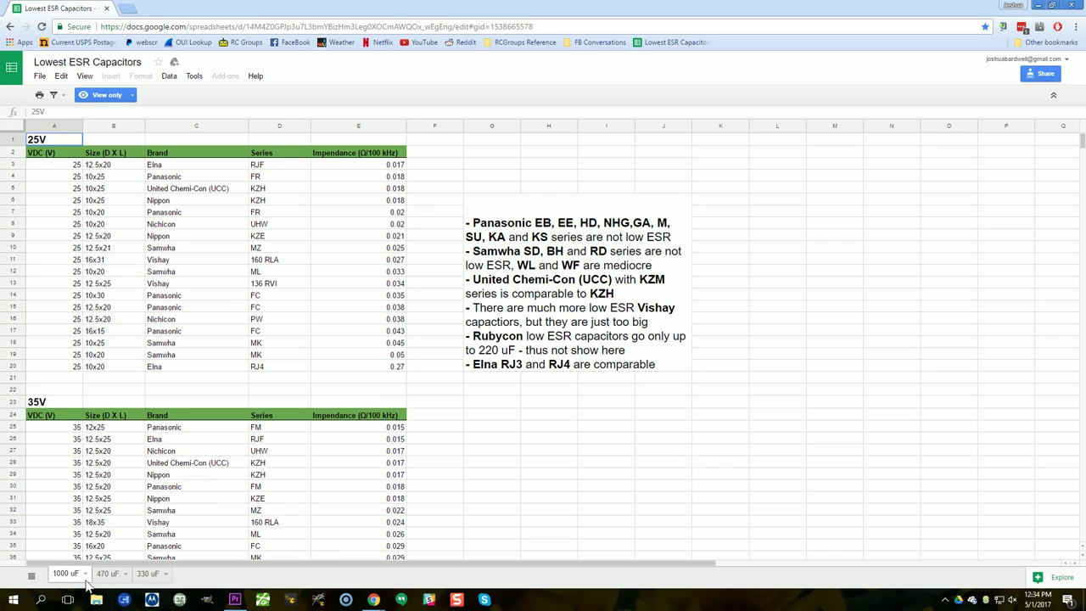
click(147, 583)
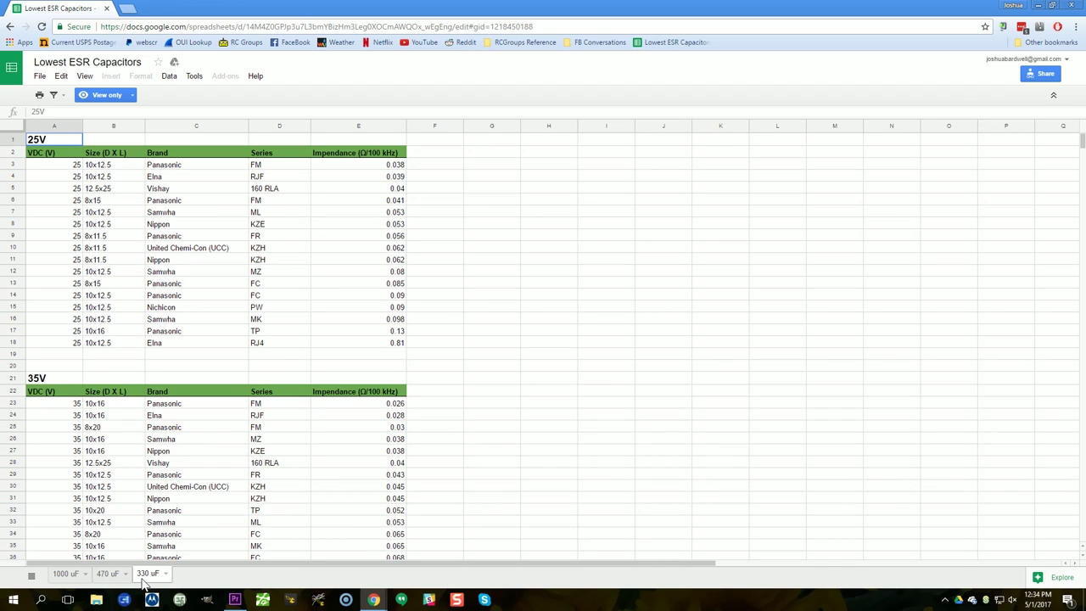
click(68, 579)
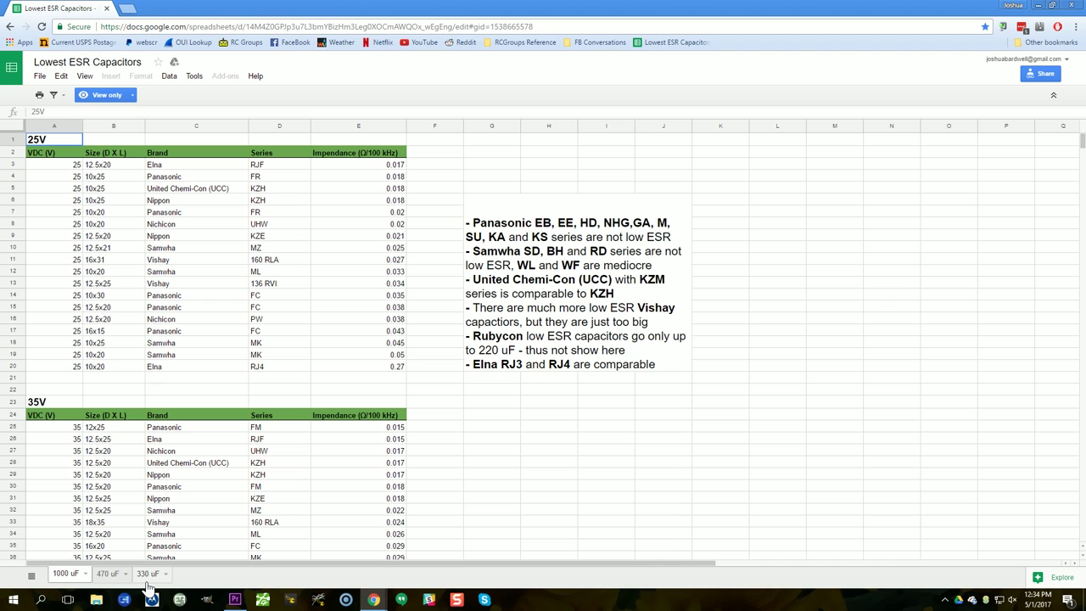
Open digikey.com in a new tab, view the Mouser tab, then return to the capacitor spreadsheet.
key(ctrl+t)
text(digikey.com)
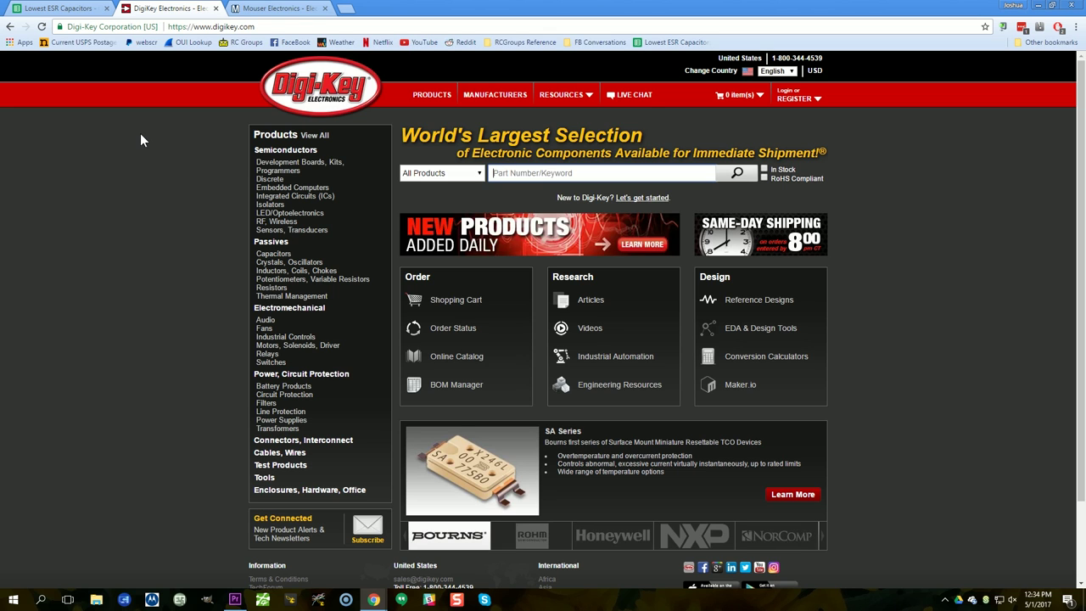
click(225, 11)
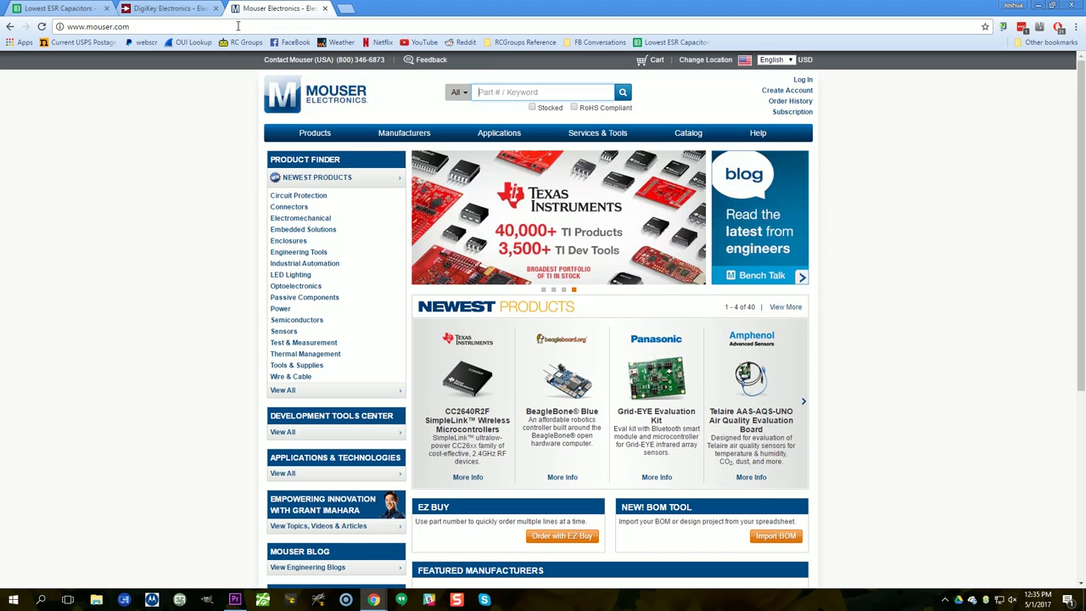
click(194, 9)
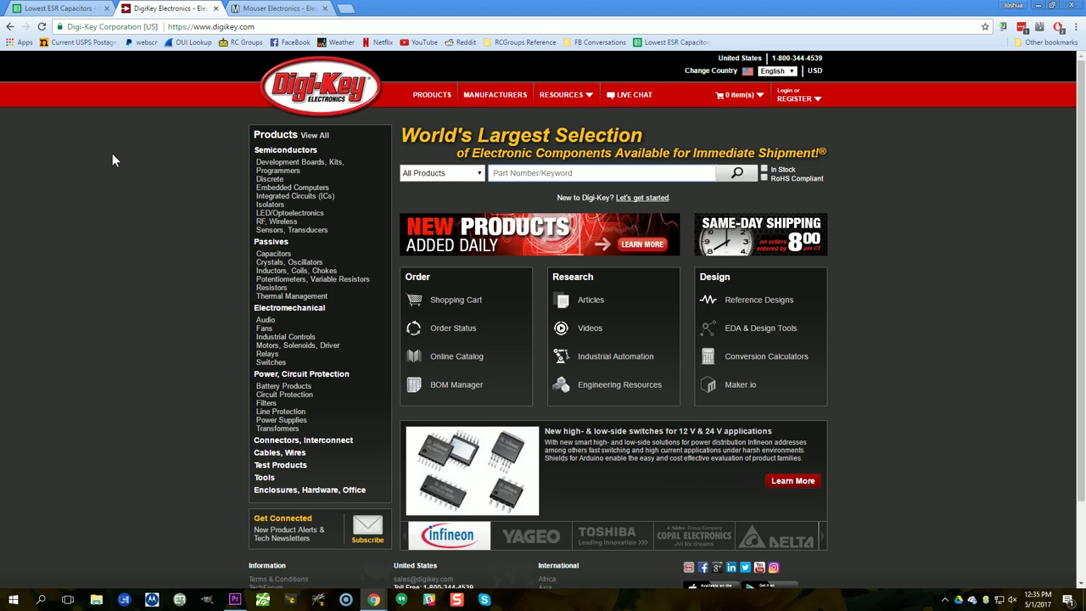
click(78, 9)
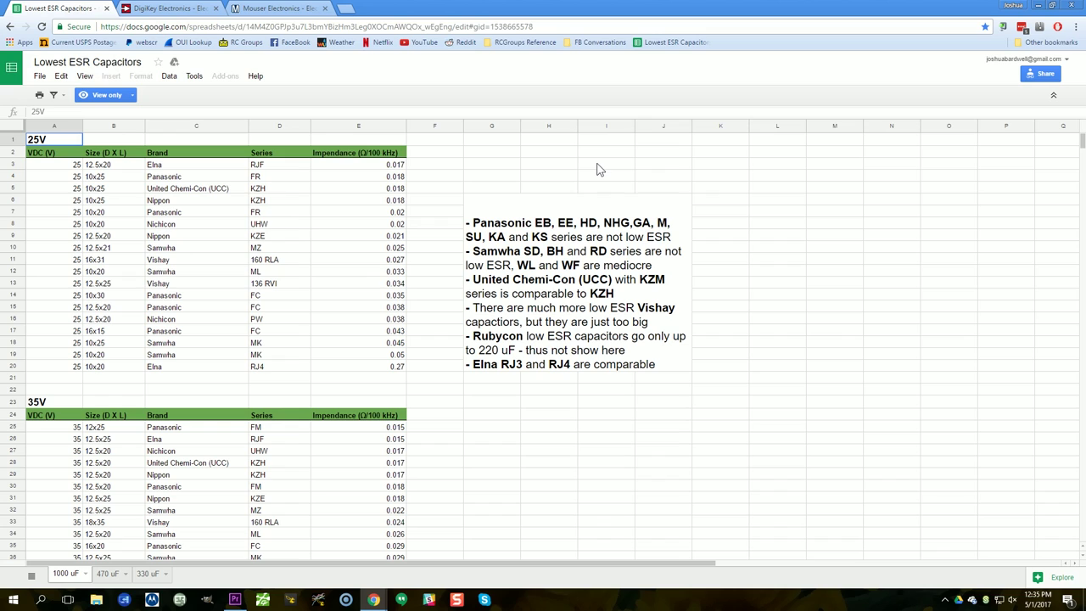
Note the Panasonic FR entry in C4–D4 and search Digi-Key for 'panasonic fr capacitor'.
click(156, 179)
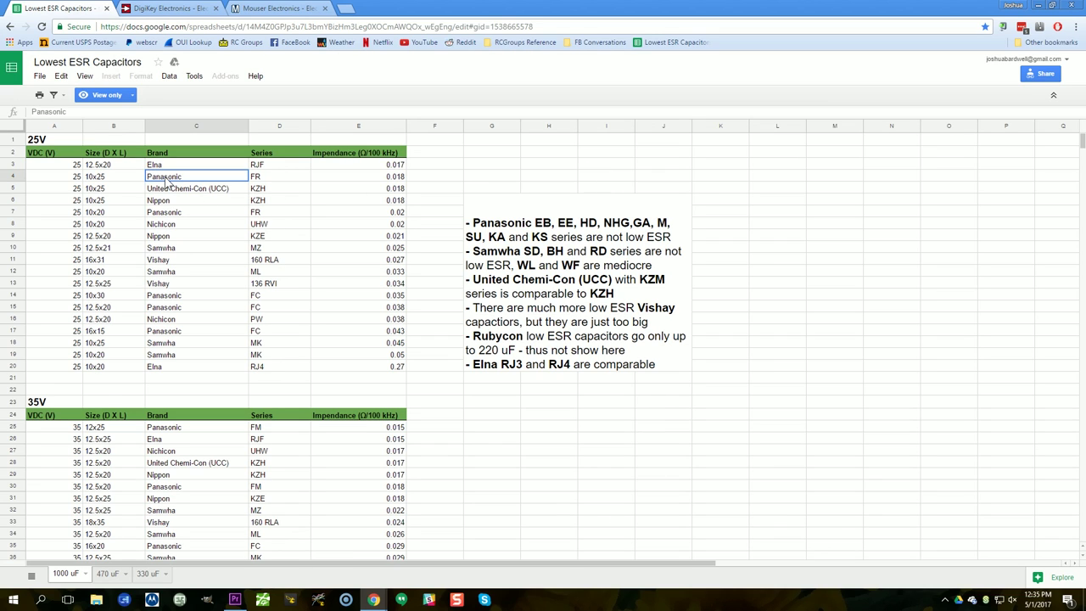
click(270, 179)
click(170, 10)
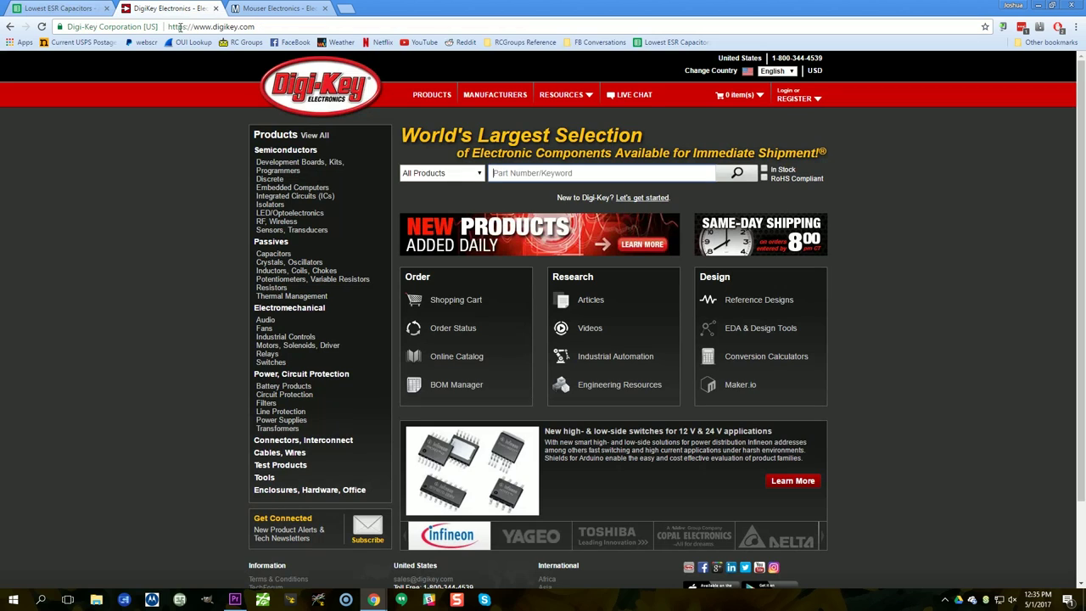
click(509, 172)
text(panasonic fr capacitor)
key(Return)
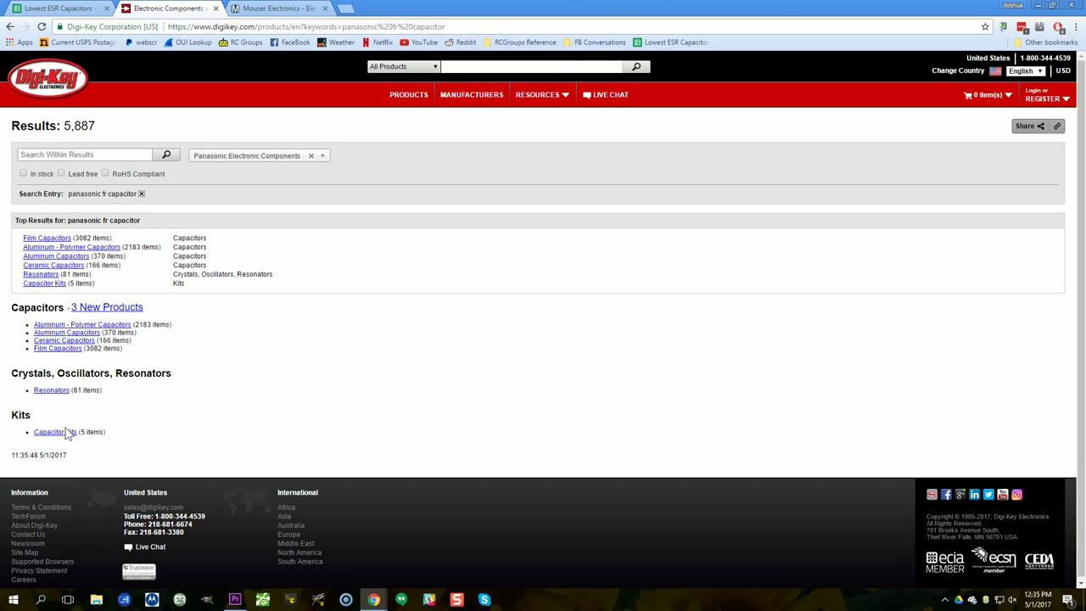
Open the Aluminum Capacitors category and look over its filter options.
click(55, 257)
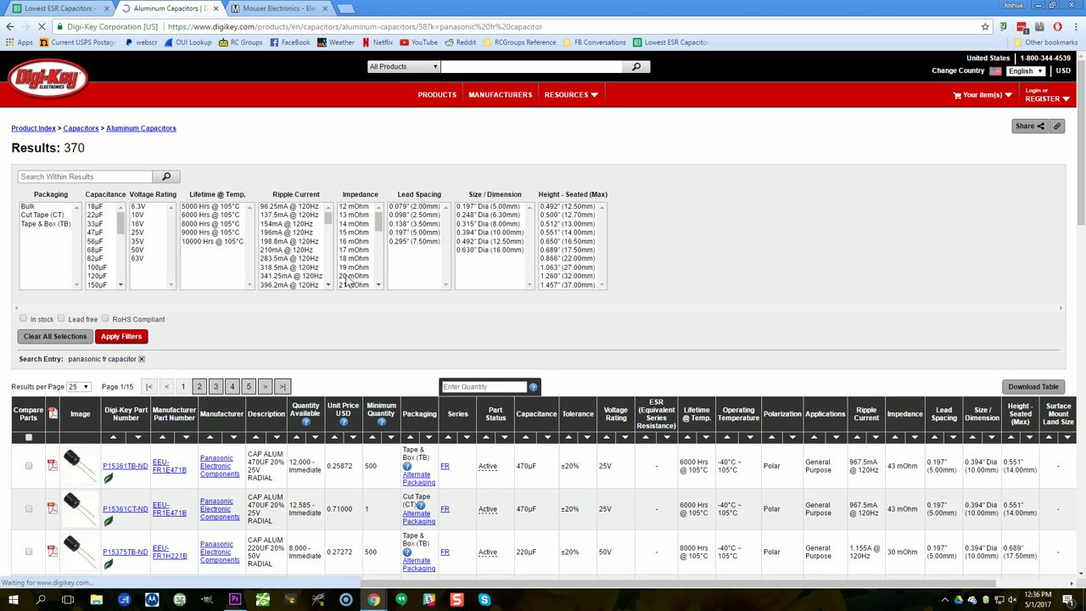
scroll(348, 280, down, 3)
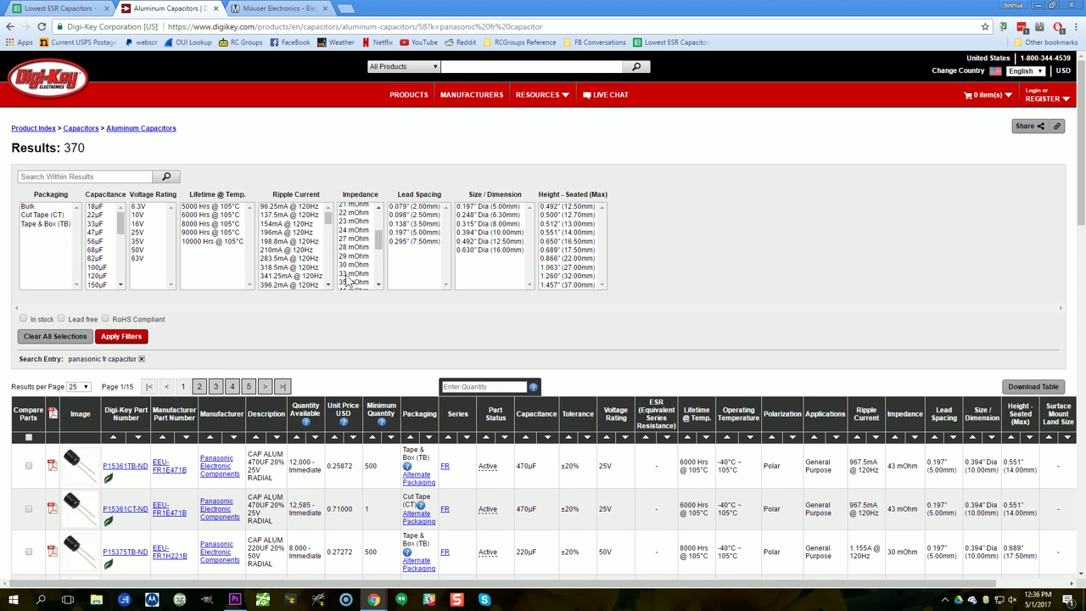
scroll(717, 249, down, 2)
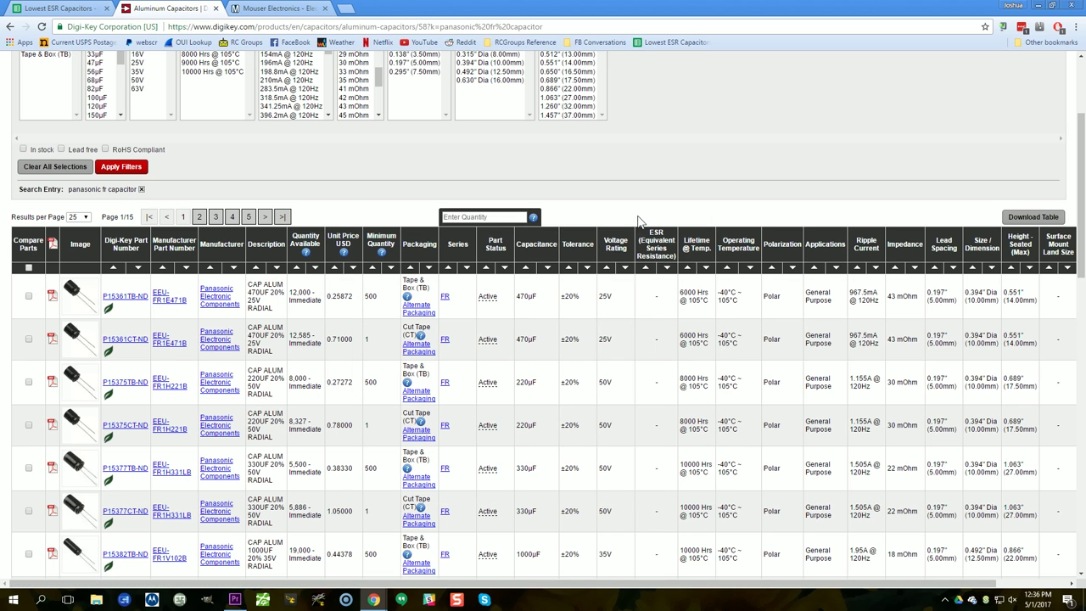
scroll(662, 140, up, 1)
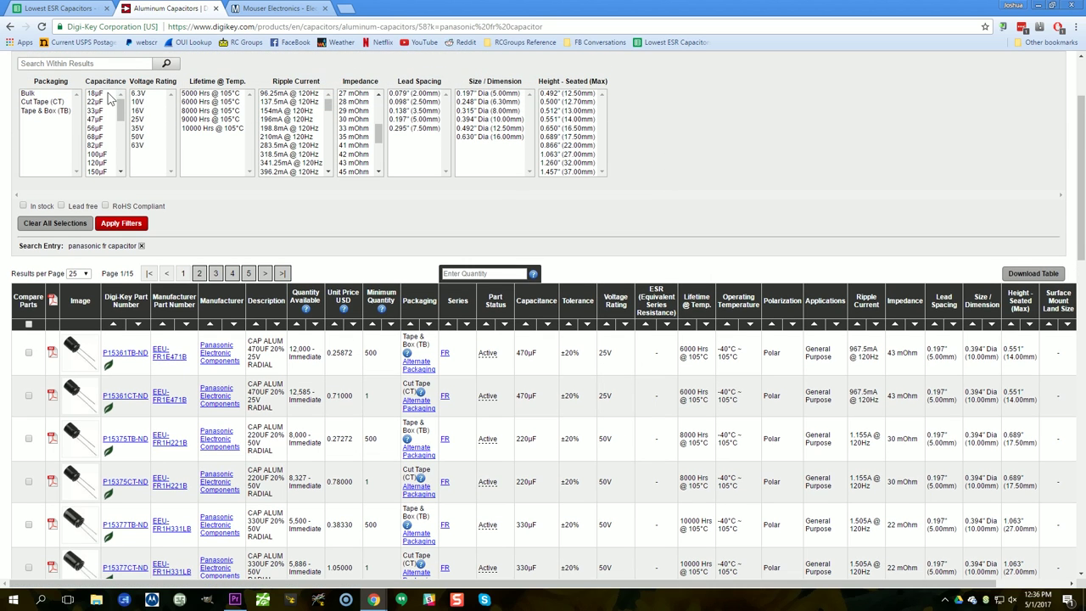
drag(126, 119, 124, 126)
Filter the aluminum capacitors to 330µF capacitance and 25V voltage rating.
click(105, 155)
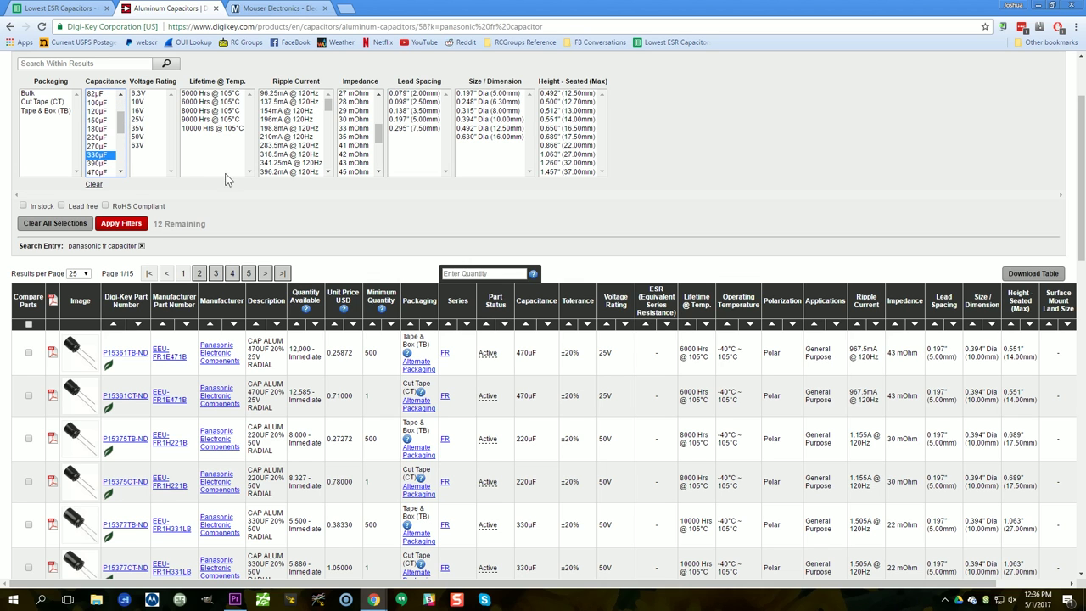
click(106, 227)
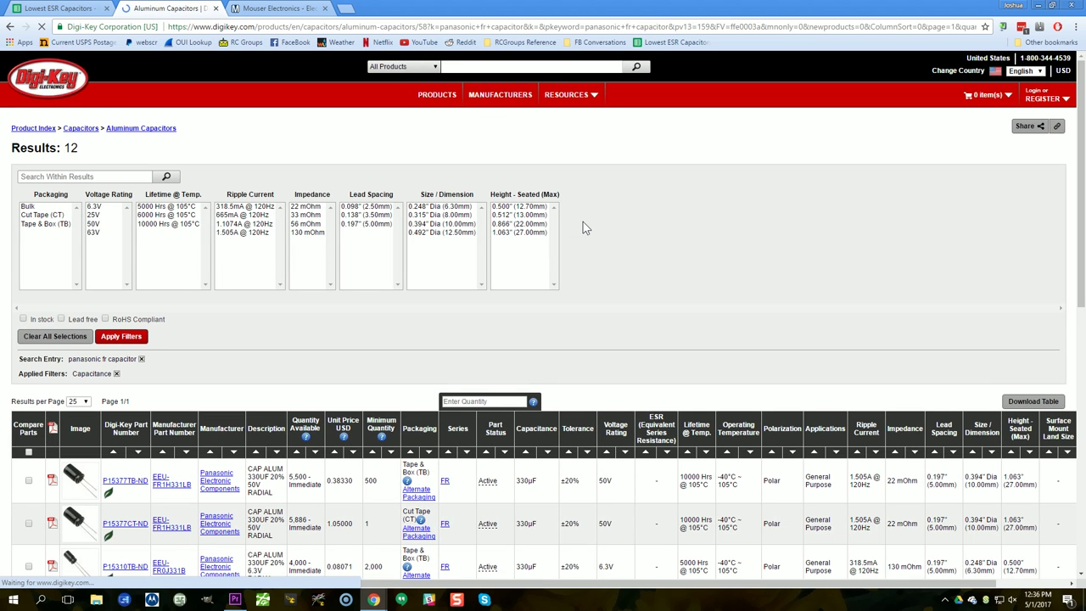
click(93, 215)
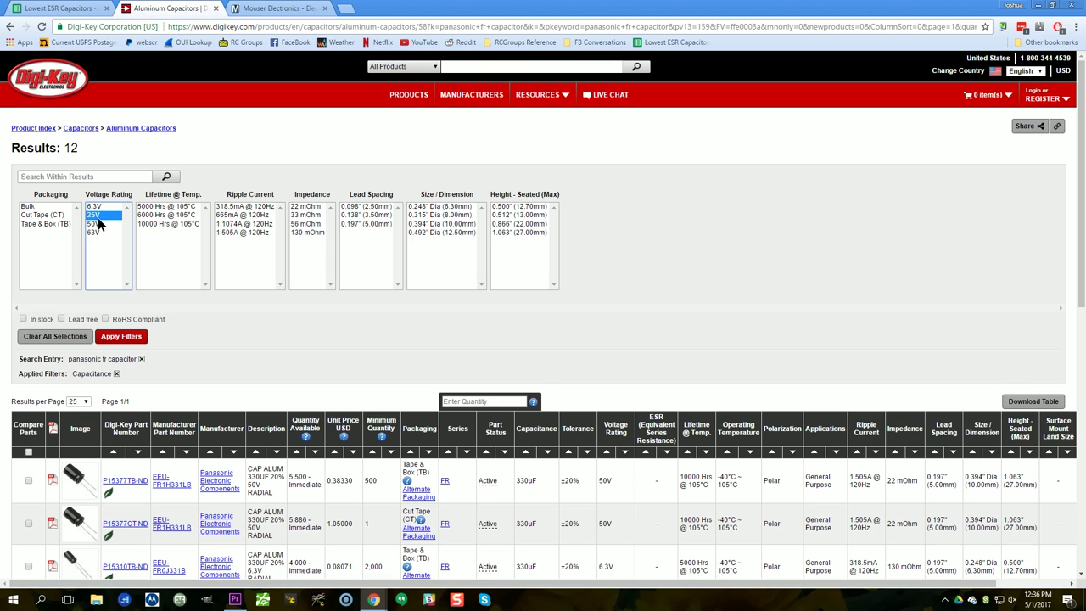
click(120, 336)
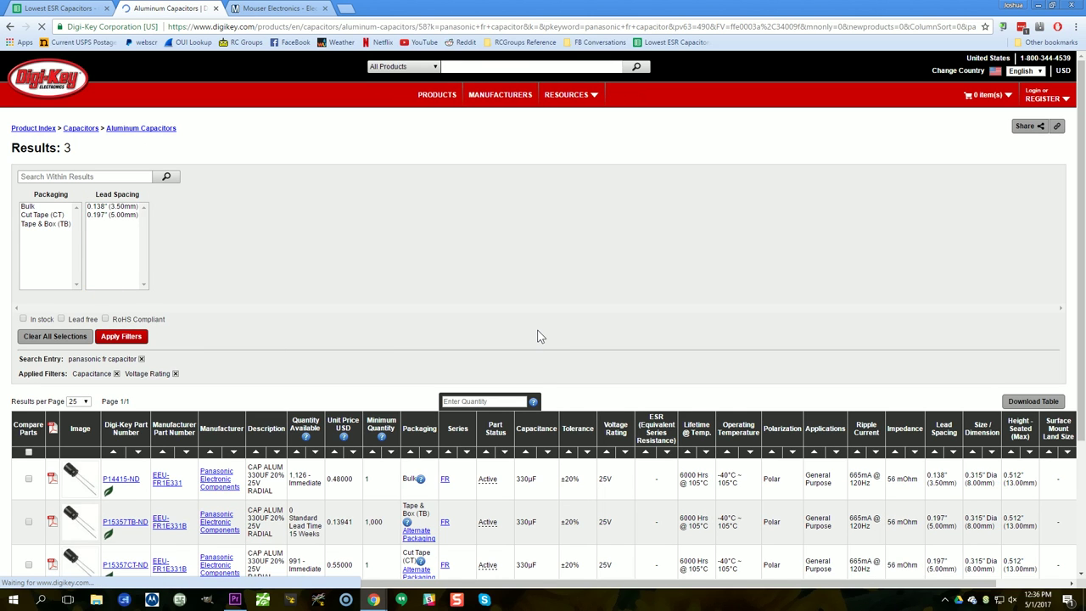
scroll(537, 337, down, 2)
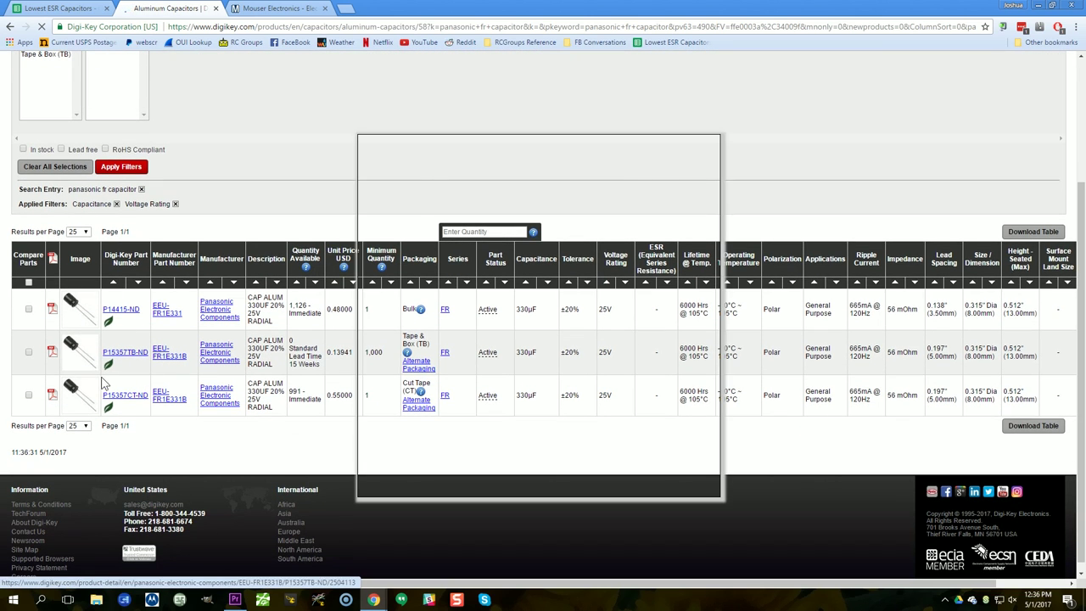
Check the first result's Bulk packaging and open part P14415-ND's details.
double_click(410, 310)
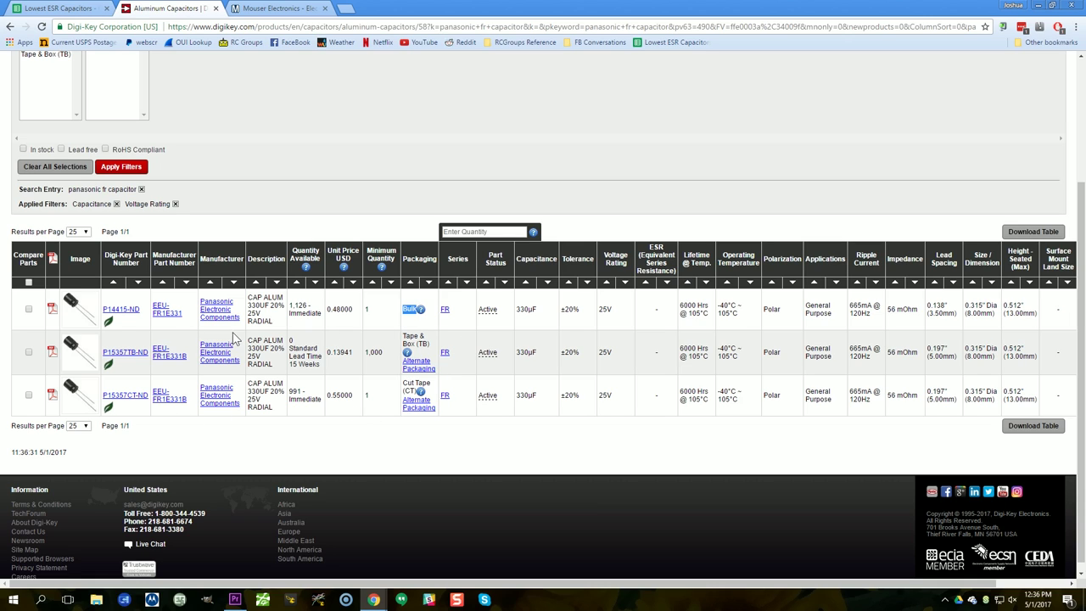
click(417, 326)
mouse_move(100, 307)
click(124, 313)
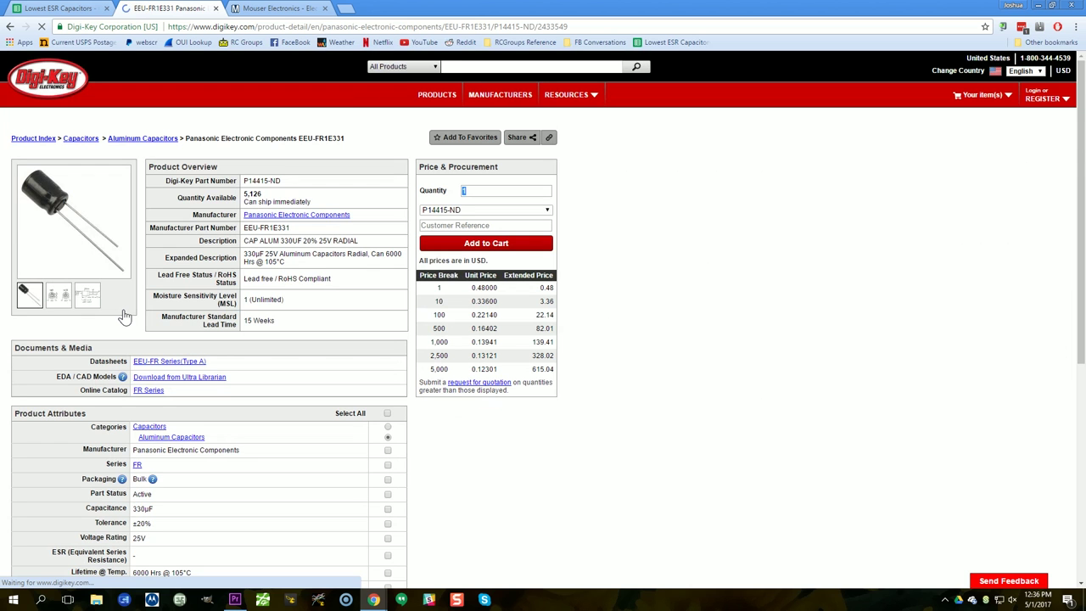
Try adding 10 of P14415-ND to the cart, then go back to the spreadsheet.
text(10)
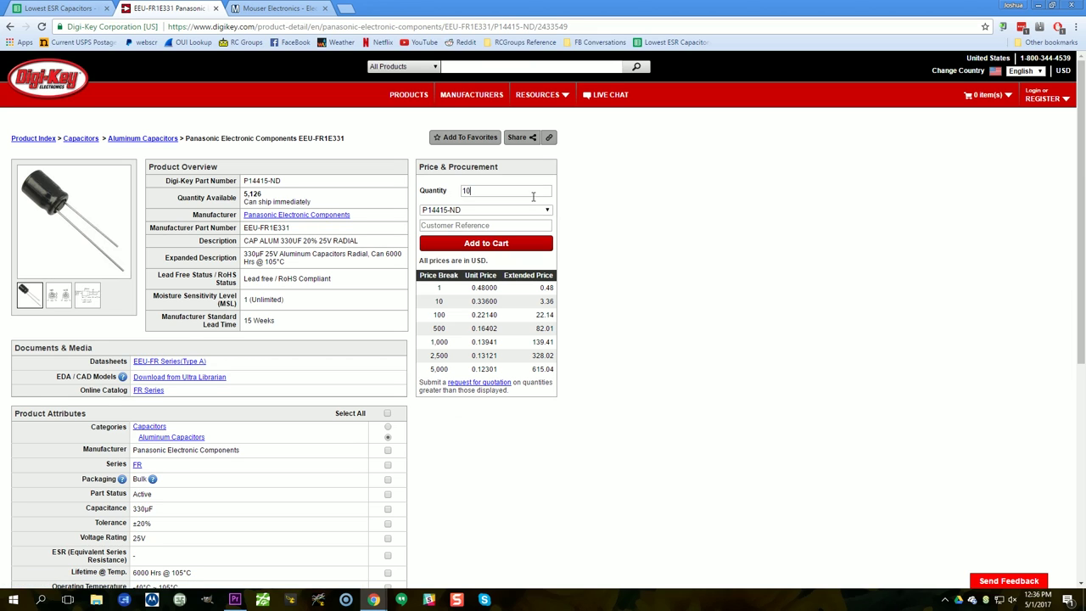
click(495, 245)
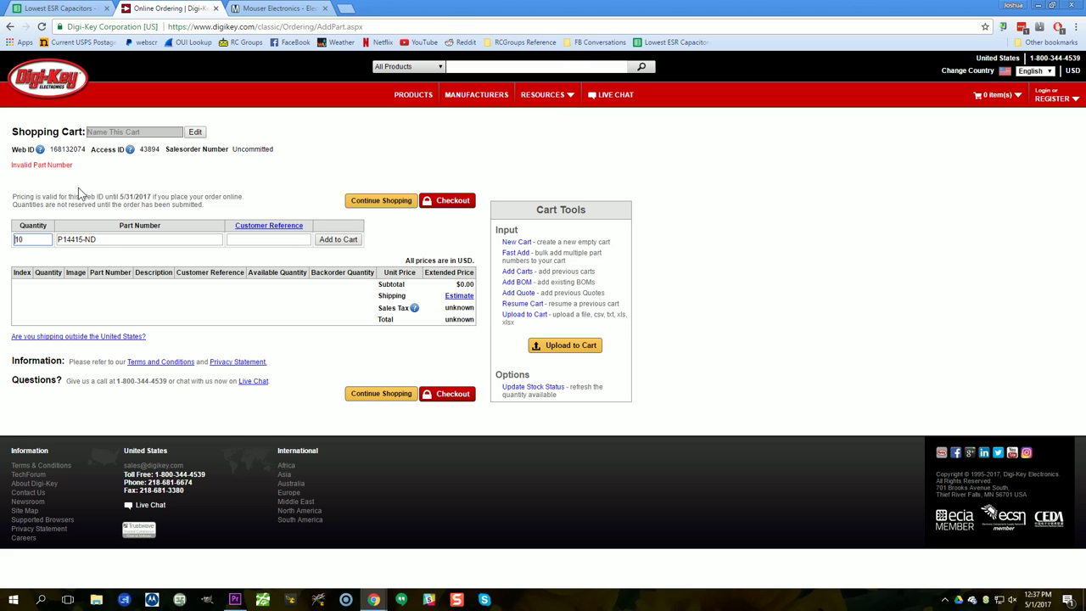
key(alt+Left)
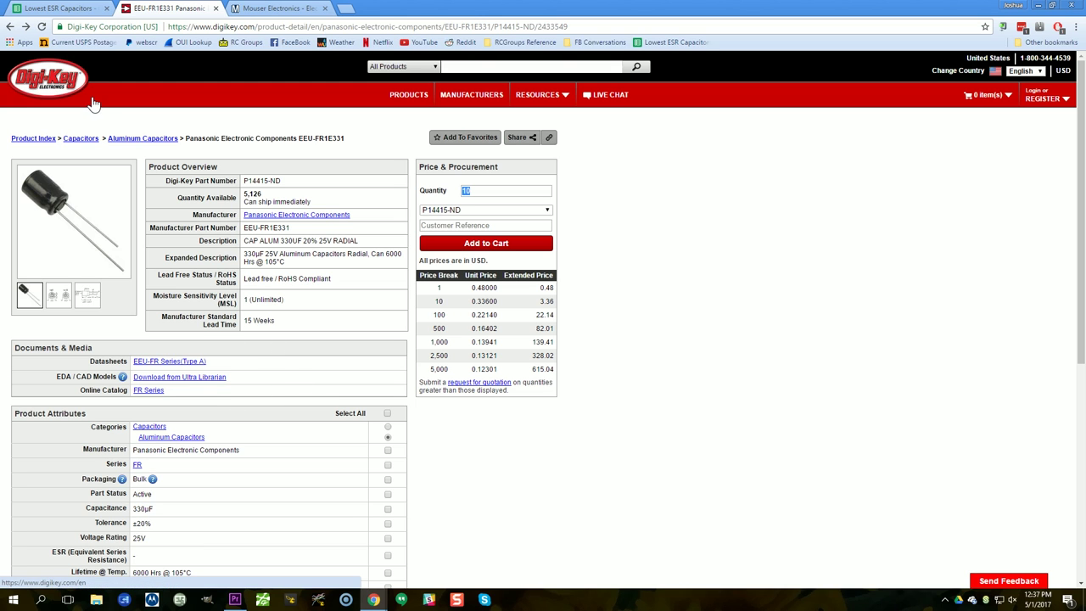
click(57, 7)
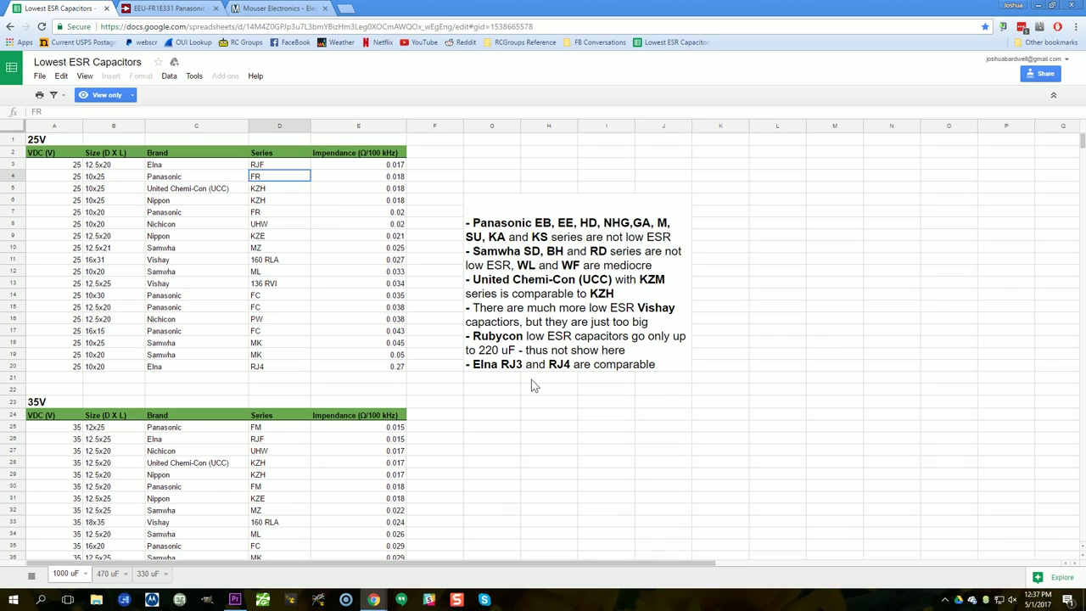